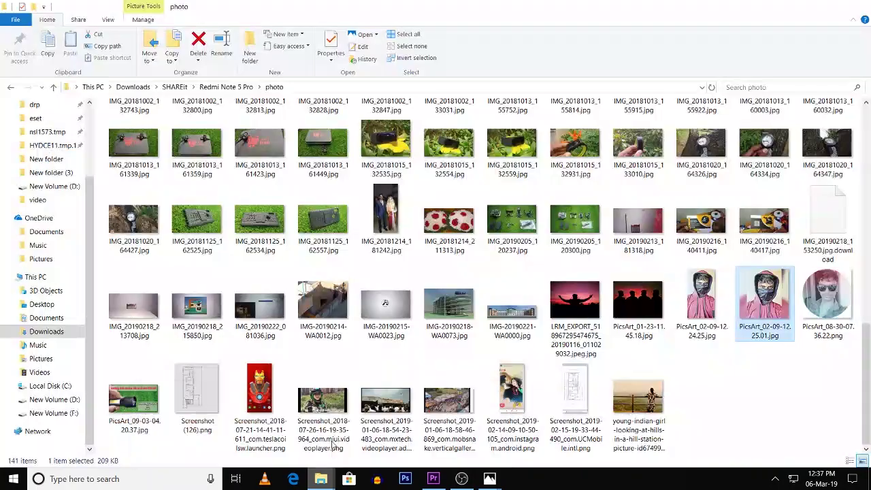
View the hooded portrait PicsArt_02-09-12.25.01.jpg in Photos, then close the viewer.
{"action": "double_click", "coordinate": [773, 307]}
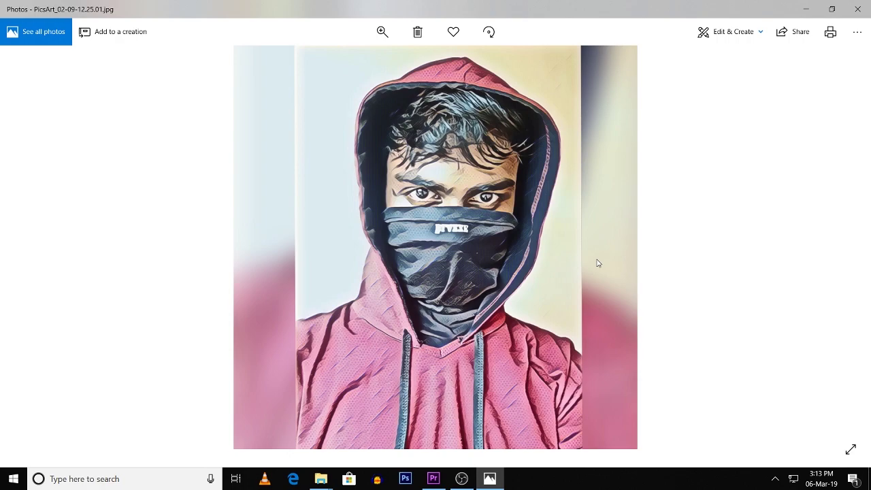
{"action": "key", "text": "alt+F4"}
Preview the vertical shelf photo IMG_1494 in Photos, then import it into the Premiere project.
{"action": "mouse_move", "coordinate": [320, 478]}
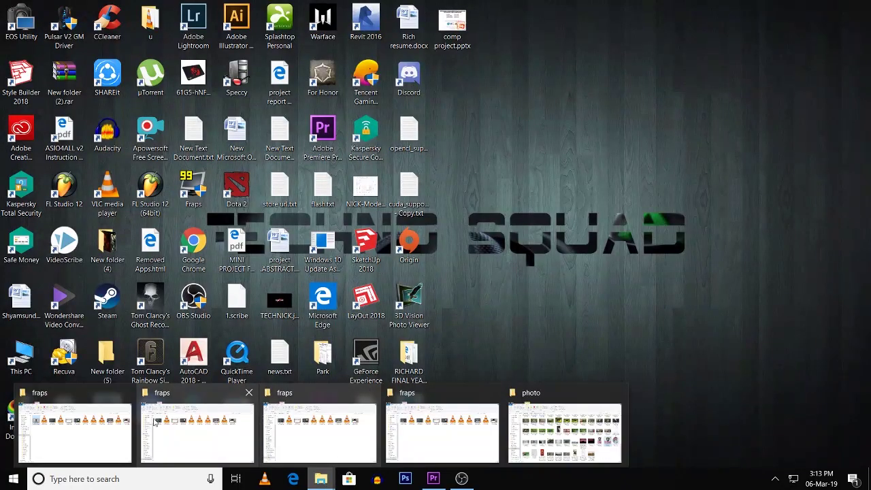
{"action": "left_click", "coordinate": [541, 435]}
{"action": "double_click", "coordinate": [410, 225]}
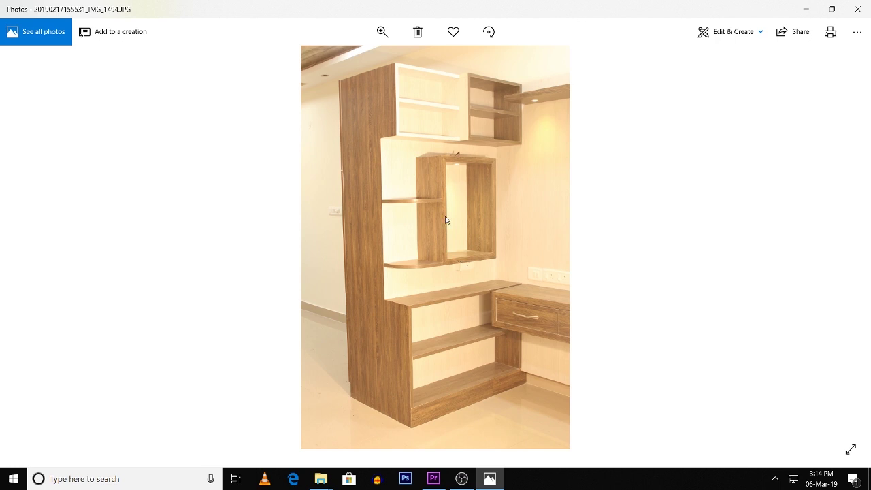
{"action": "left_click", "coordinate": [866, 4]}
{"action": "left_click_drag", "start_coordinate": [506, 383], "coordinate": [463, 385]}
Place the shelf photo on Video 1, rotate it -90° and scale it down to 14.
{"action": "left_click", "coordinate": [463, 311]}
{"action": "left_click_drag", "start_coordinate": [694, 454], "coordinate": [591, 452]}
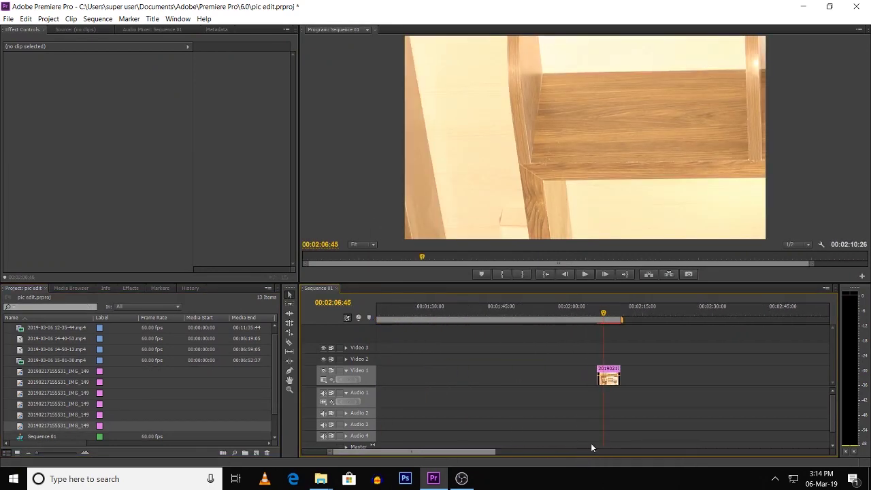
{"action": "left_click", "coordinate": [612, 373]}
{"action": "left_click", "coordinate": [8, 65]}
{"action": "left_click", "coordinate": [103, 113]}
{"action": "type", "text": "-90"}
{"action": "key", "text": "Return"}
{"action": "left_click_drag", "start_coordinate": [102, 84], "coordinate": [49, 84]}
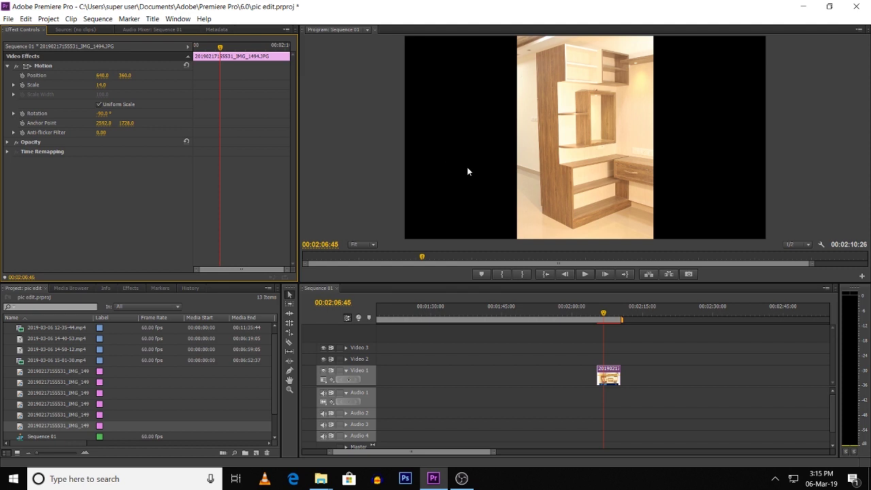
Alt-drag the shelf photo clip up to Video 2 as a copy, then reselect the Video 1 clip.
{"action": "key", "text": "minus"}
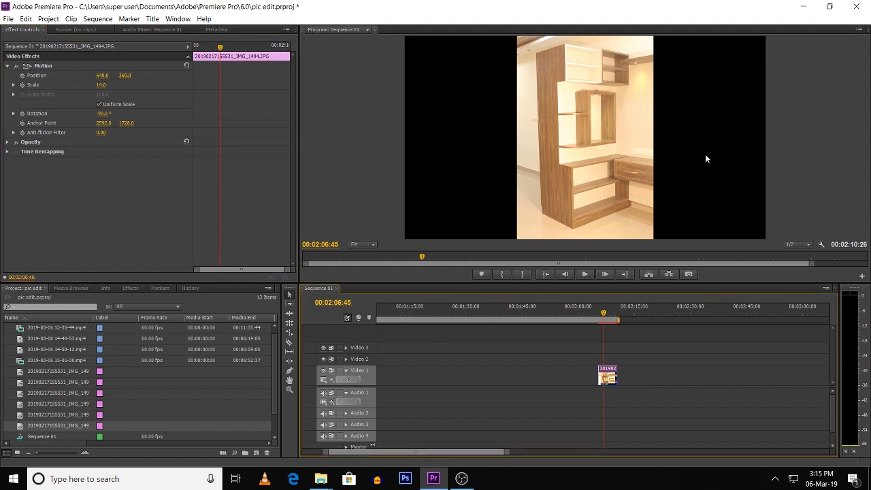
{"action": "left_click_drag", "start_coordinate": [505, 452], "coordinate": [501, 452]}
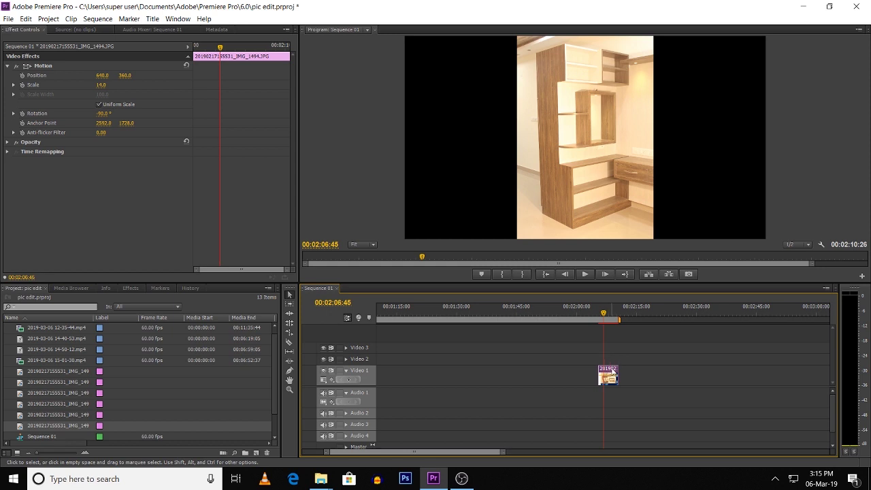
{"action": "key", "text": "alt"}
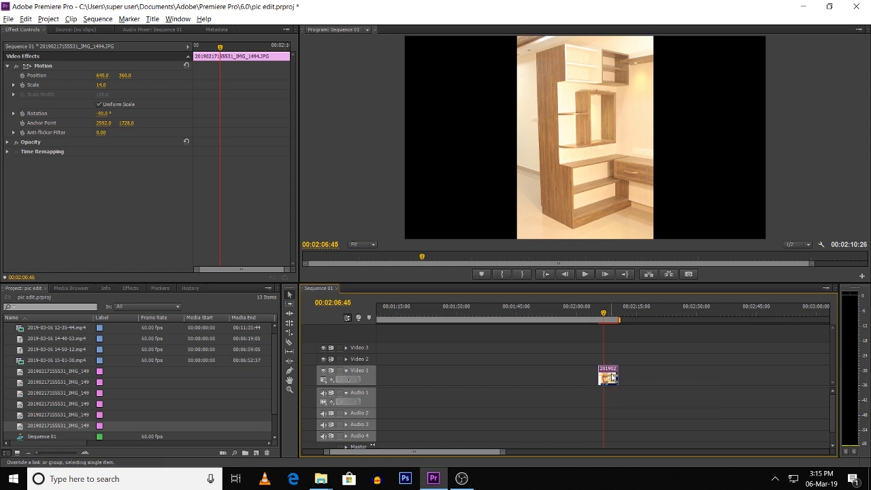
{"action": "left_click_drag", "start_coordinate": [610, 374], "coordinate": [612, 362]}
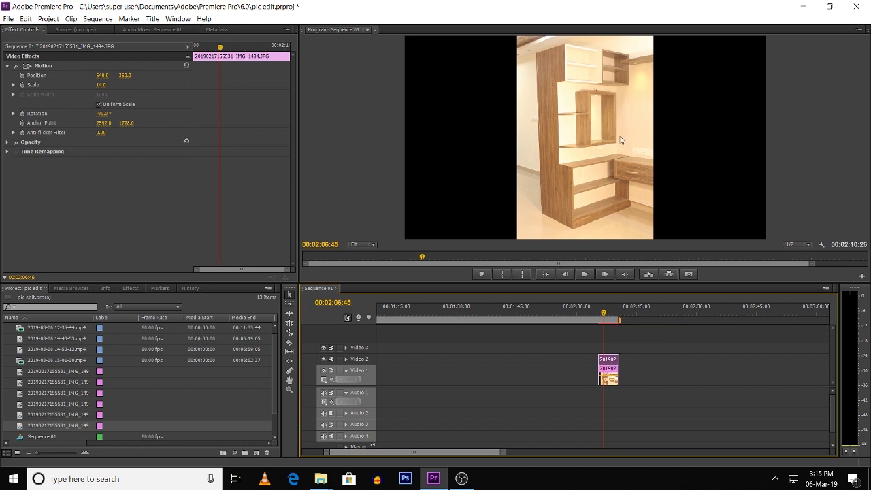
{"action": "left_click", "coordinate": [610, 373]}
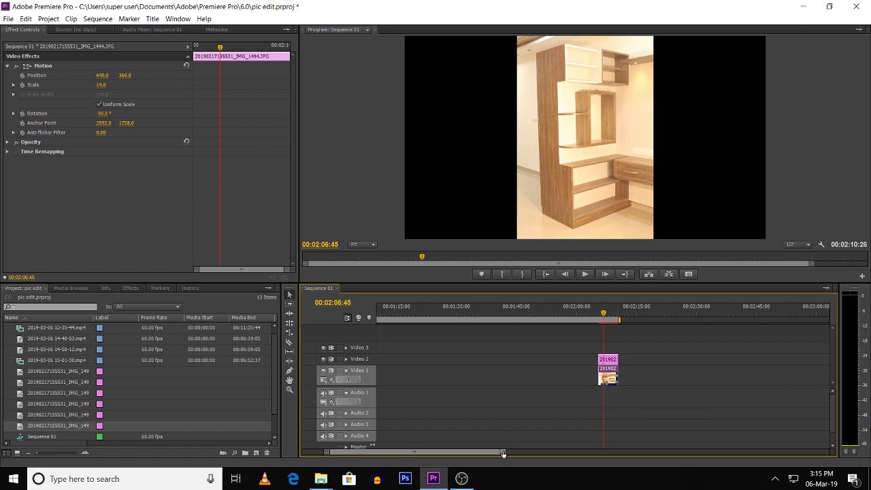
{"action": "left_click_drag", "start_coordinate": [504, 451], "coordinate": [494, 451]}
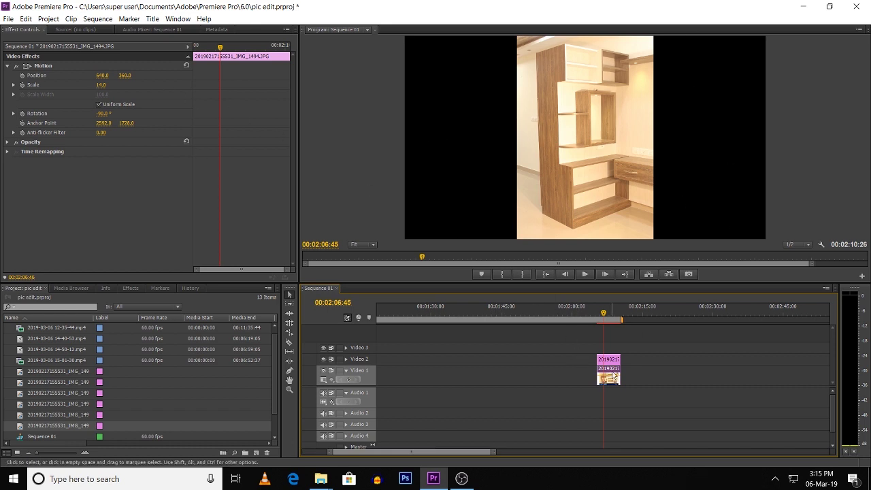
Scale the lower Video 1 copy to 40 so it fills the frame, then show the Effects panel.
{"action": "left_click", "coordinate": [103, 85]}
{"action": "type", "text": "55"}
{"action": "key", "text": "Return"}
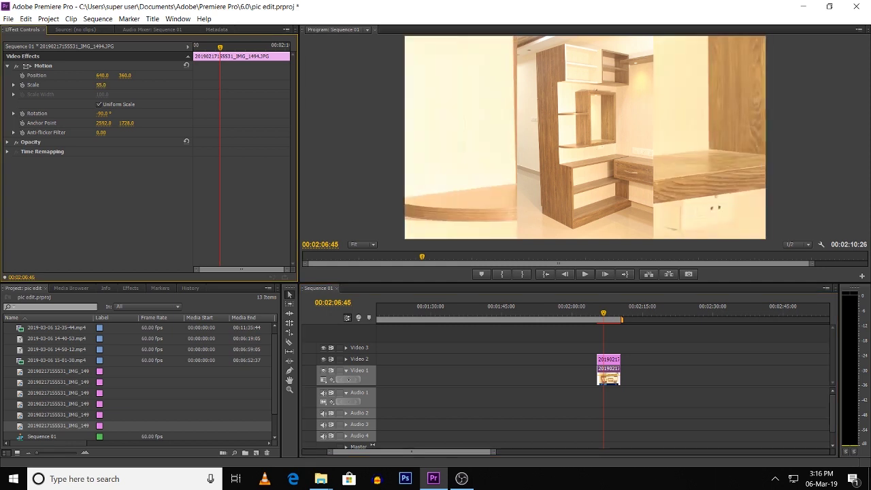
{"action": "left_click_drag", "start_coordinate": [100, 85], "coordinate": [158, 106]}
{"action": "left_click", "coordinate": [642, 341]}
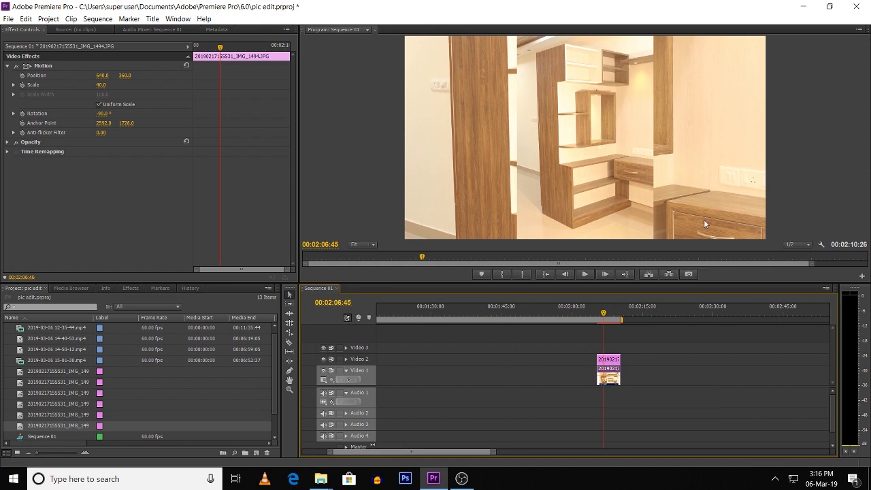
{"action": "key", "text": "shift+7"}
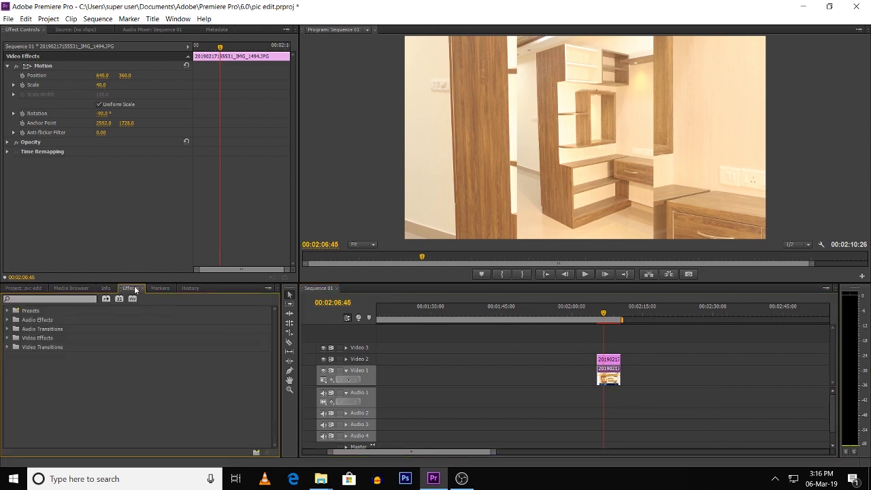
Apply Camera Blur from Video Effects > Blur & Sharpen to the Video 1 background copy.
{"action": "left_click", "coordinate": [7, 338]}
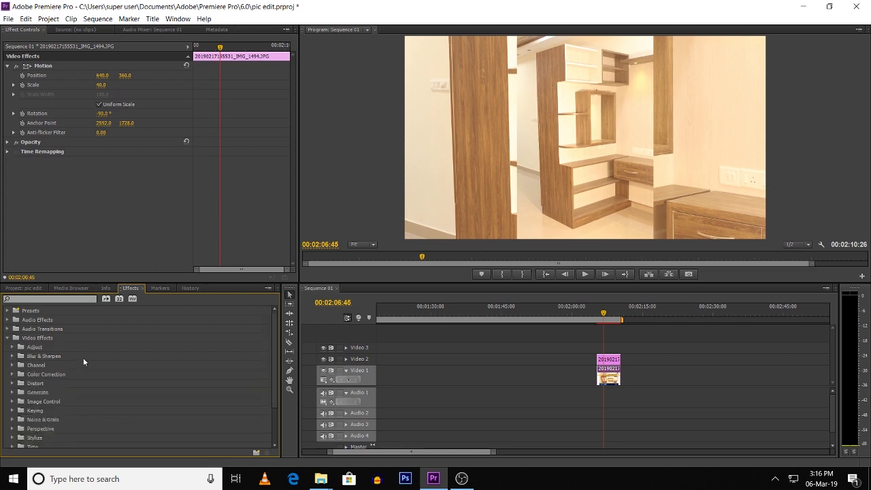
{"action": "left_click", "coordinate": [12, 356]}
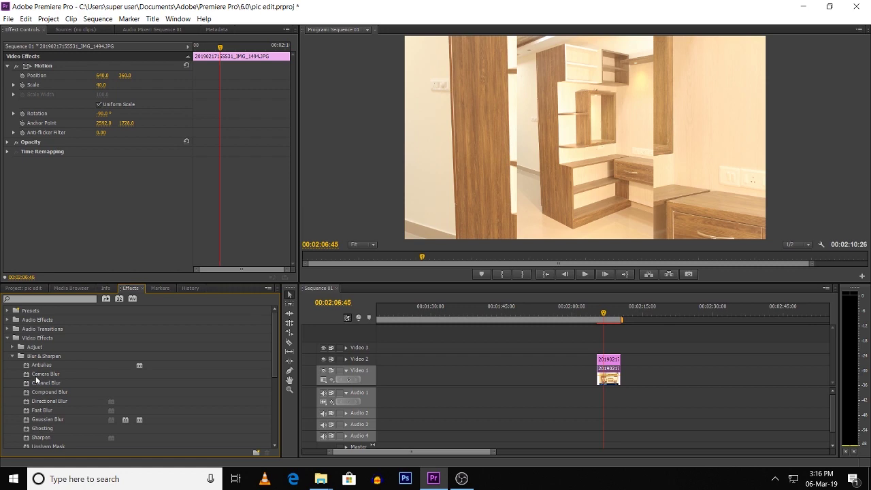
{"action": "left_click_drag", "start_coordinate": [37, 378], "coordinate": [612, 375]}
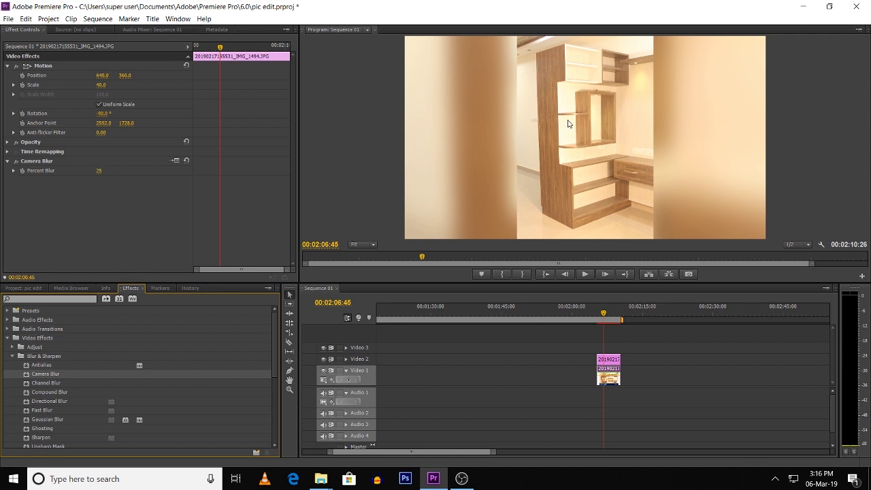
Set the background copy's Camera Blur Percent Blur to 15 and save the project.
{"action": "left_click", "coordinate": [618, 380]}
{"action": "left_click", "coordinate": [17, 39]}
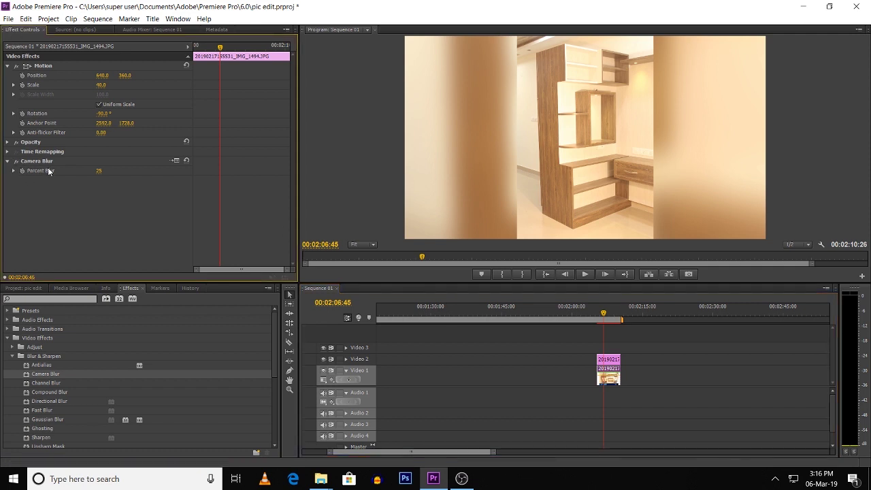
{"action": "left_click", "coordinate": [99, 172]}
{"action": "type", "text": "15"}
{"action": "key", "text": "Return"}
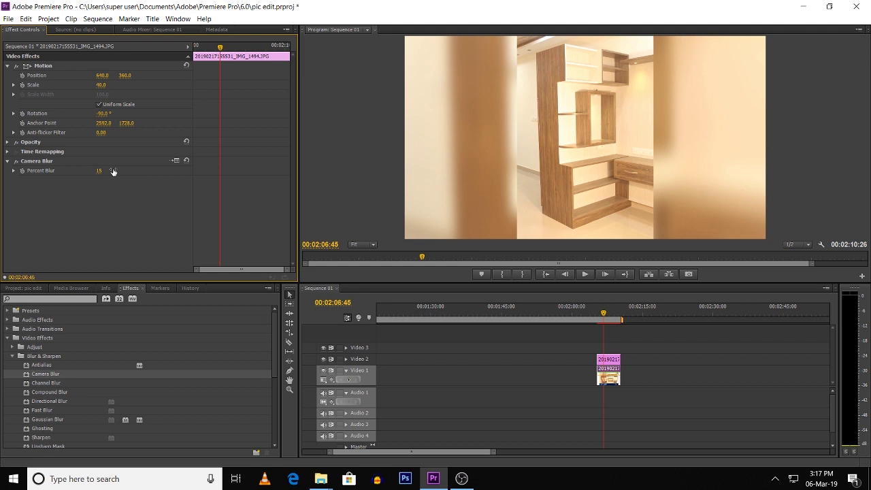
{"action": "key", "text": "ctrl+s"}
{"action": "left_click_drag", "start_coordinate": [495, 451], "coordinate": [479, 450]}
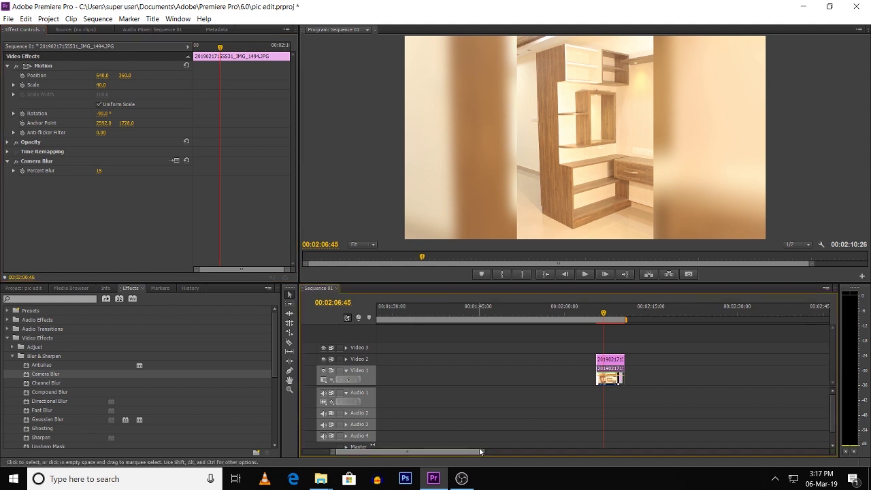